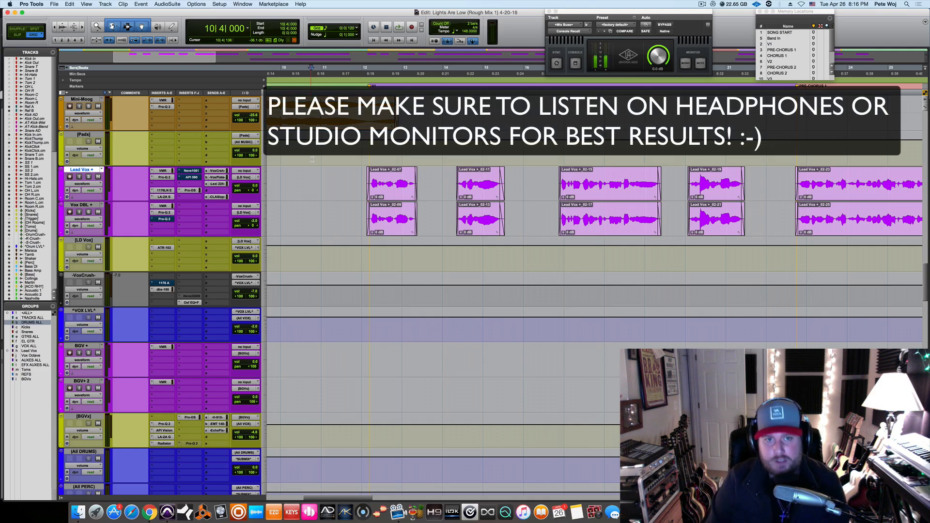
Step: Play the mix from just before the V1 marker up to the approach of the pre-chorus
key(space)
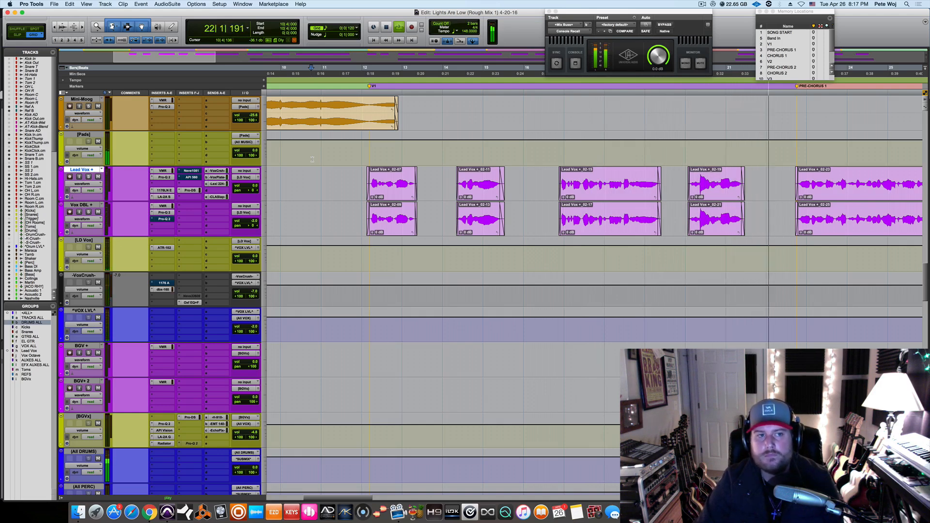
key(space)
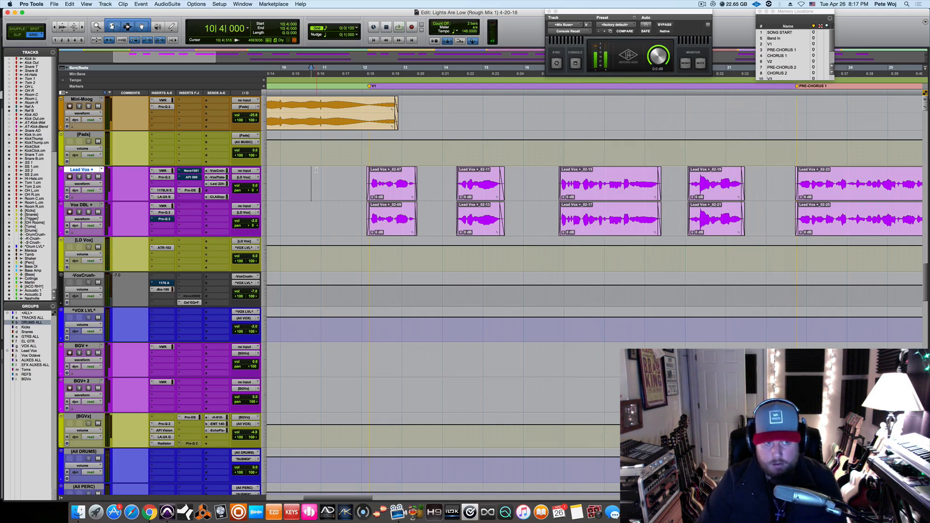
Step: Open the second Pro-Q 2 insert on the Vox DBL track and take it out of bypass
click(165, 213)
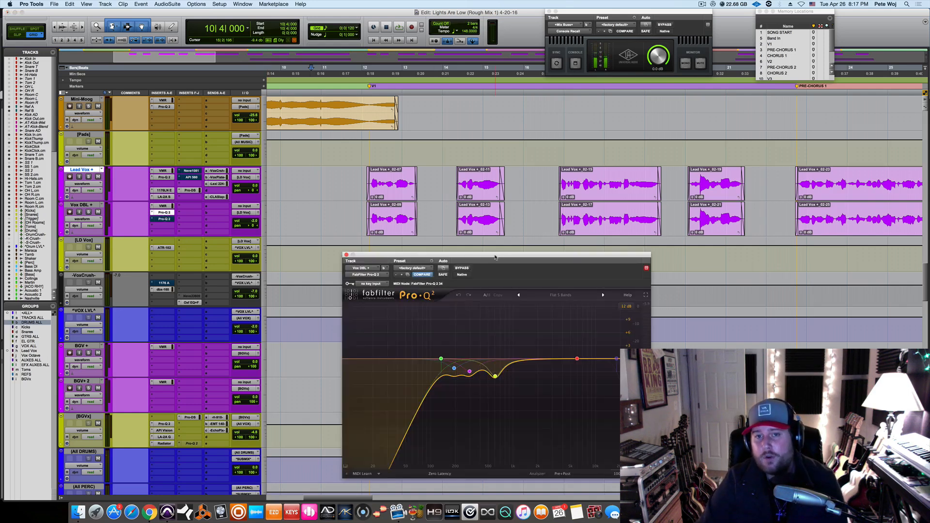
drag(494, 257, 489, 249)
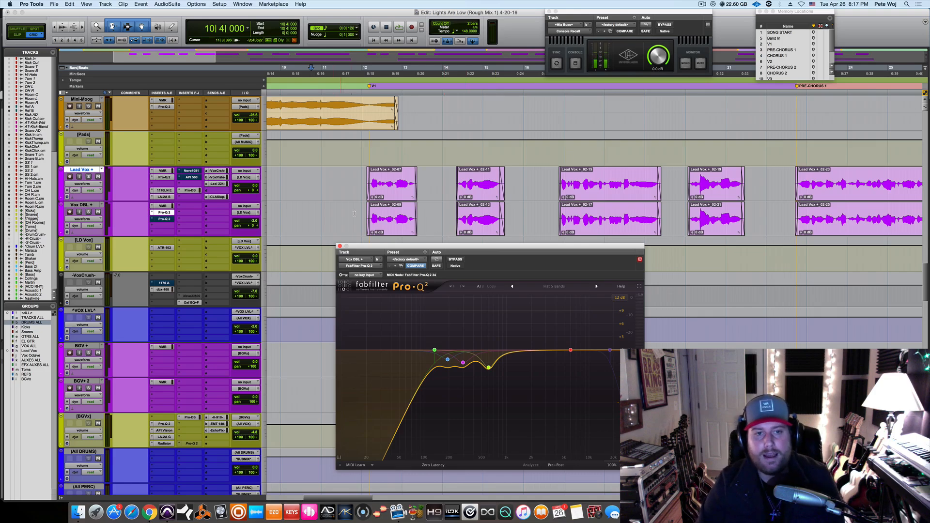
click(165, 219)
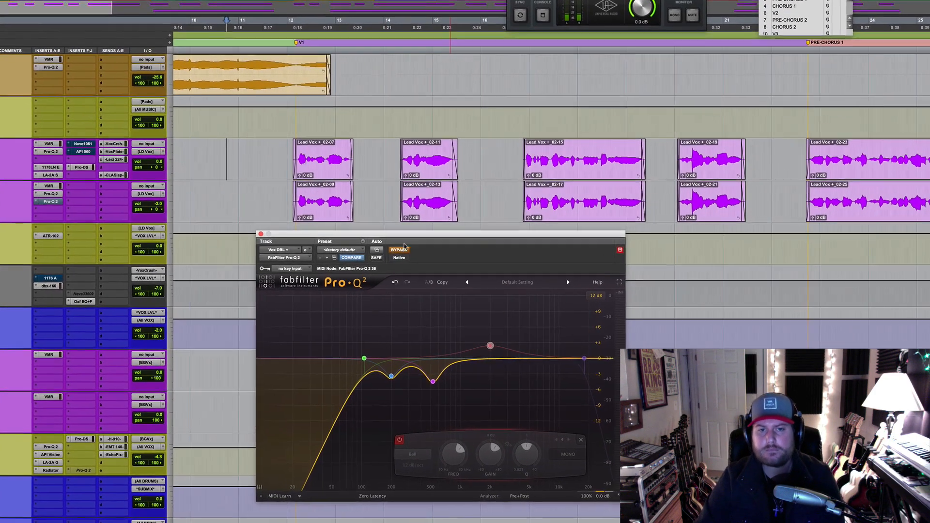
click(400, 249)
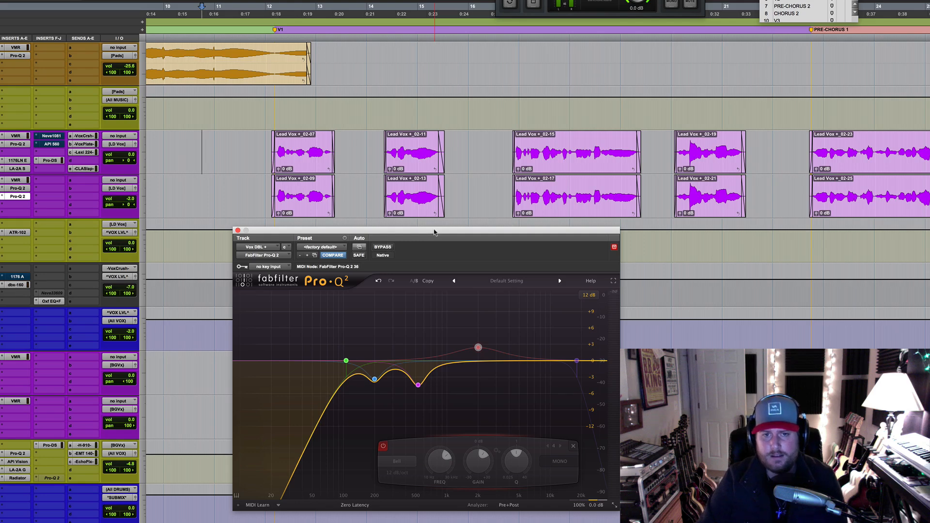
drag(434, 229, 434, 228)
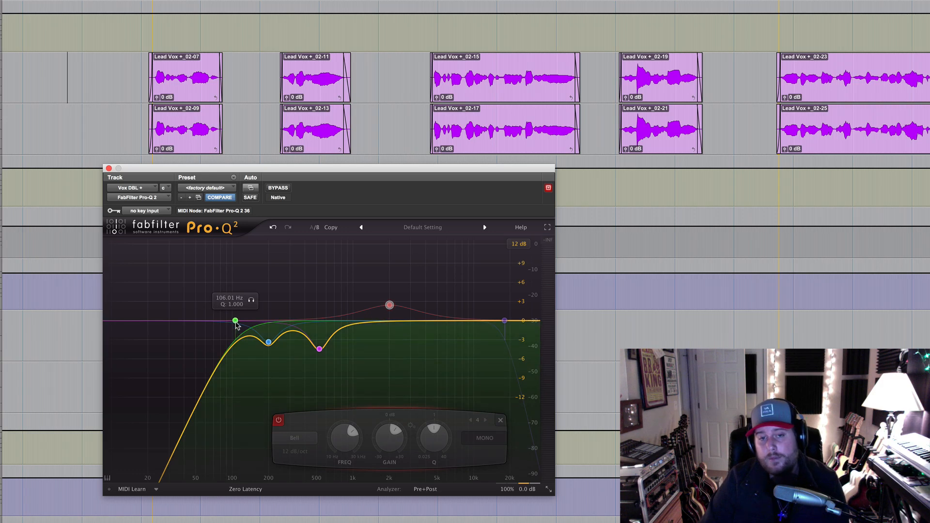
Step: Disable the 200 Hz and 529 Hz bell bands and lower the low cut frequency to about 30 Hz
click(268, 342)
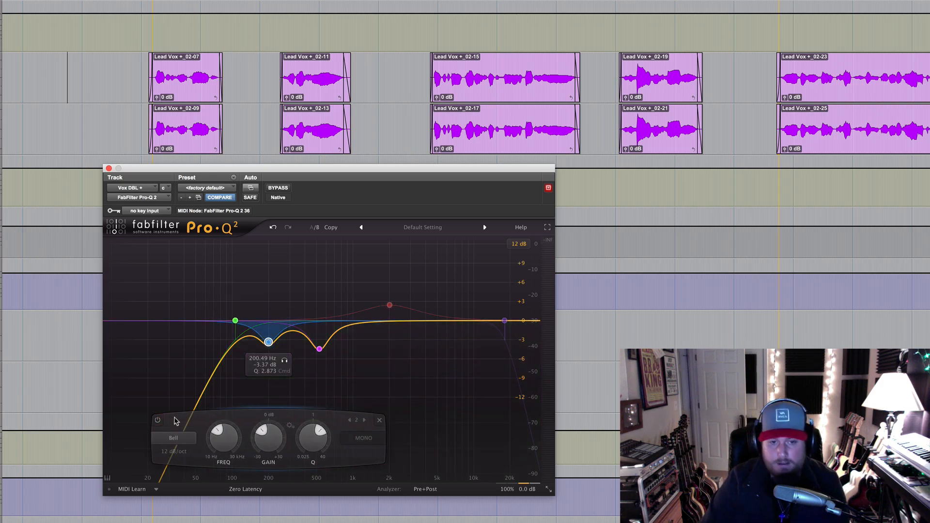
click(157, 420)
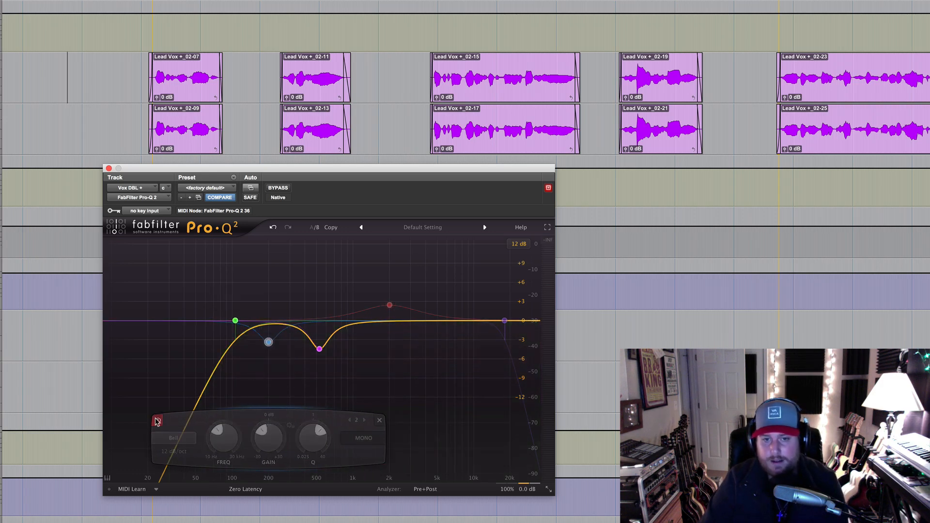
click(319, 346)
click(209, 419)
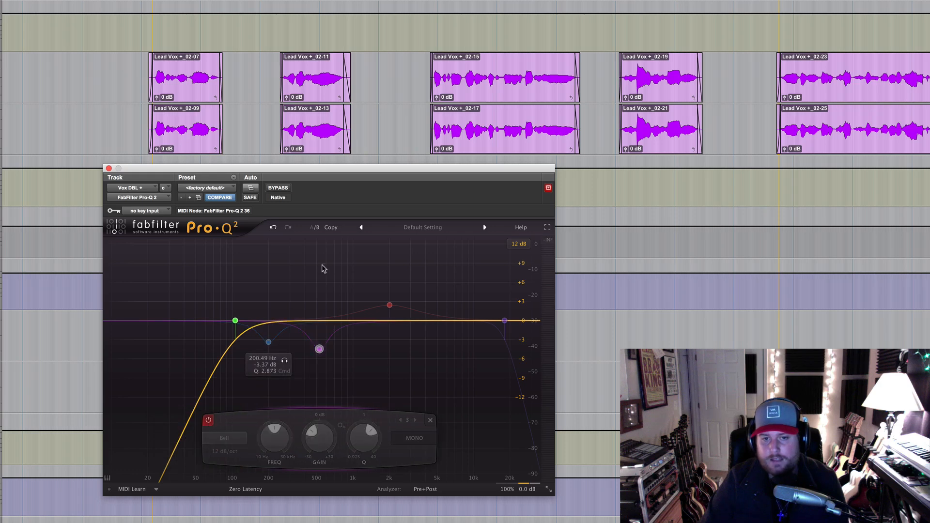
click(235, 321)
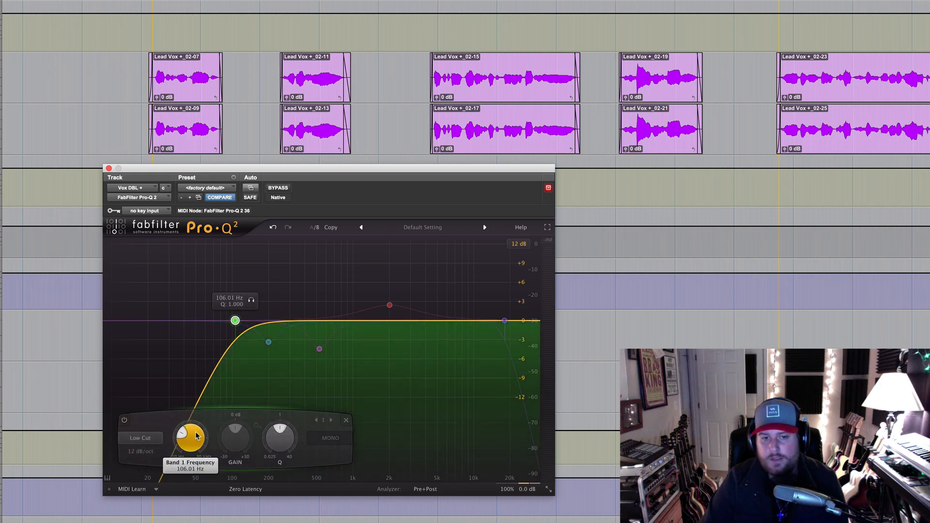
drag(197, 435, 190, 458)
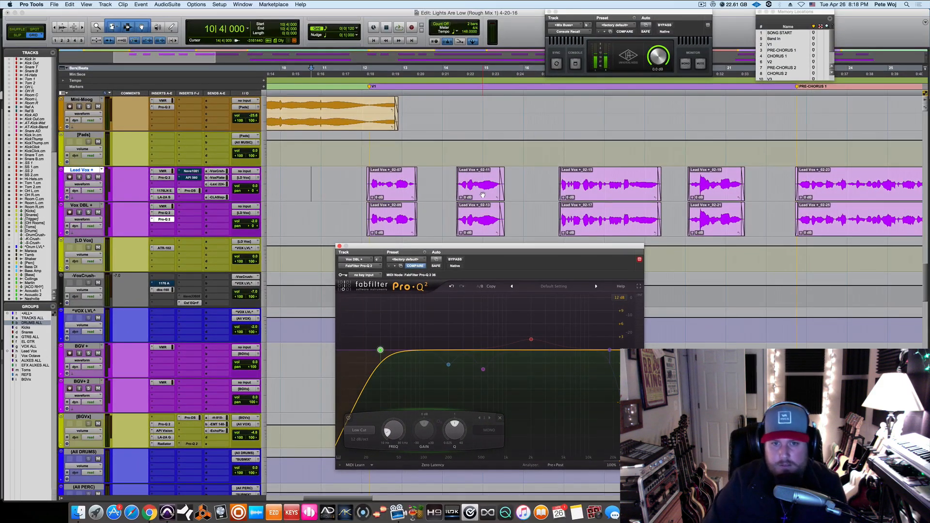
Step: Select the Lead Vox +_02-11 clip, solo the Vox DBL track and start playback
click(482, 195)
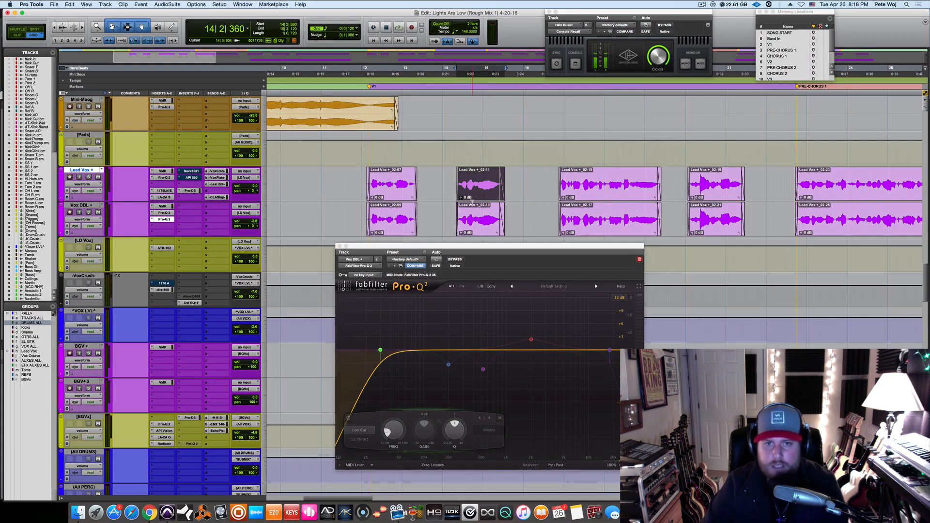
click(89, 212)
drag(247, 224, 245, 219)
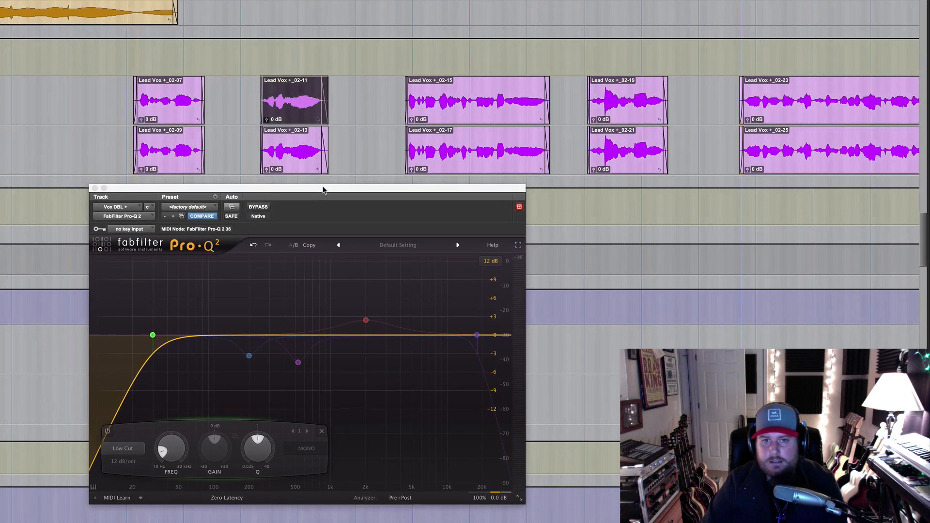
drag(501, 246, 507, 251)
key(space)
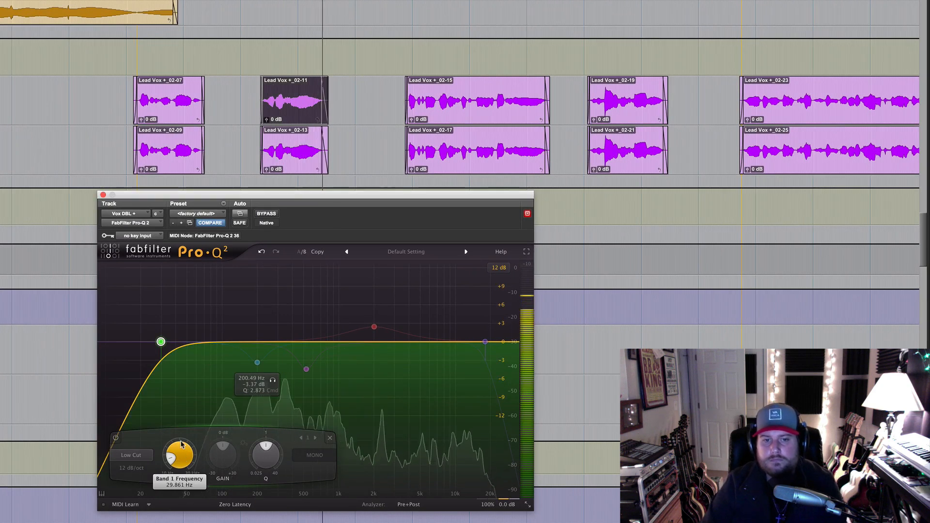
Step: Sweep the low cut frequency up to about 182 Hz during playback, and settle it at about 112 Hz
drag(183, 453, 178, 406)
key(space)
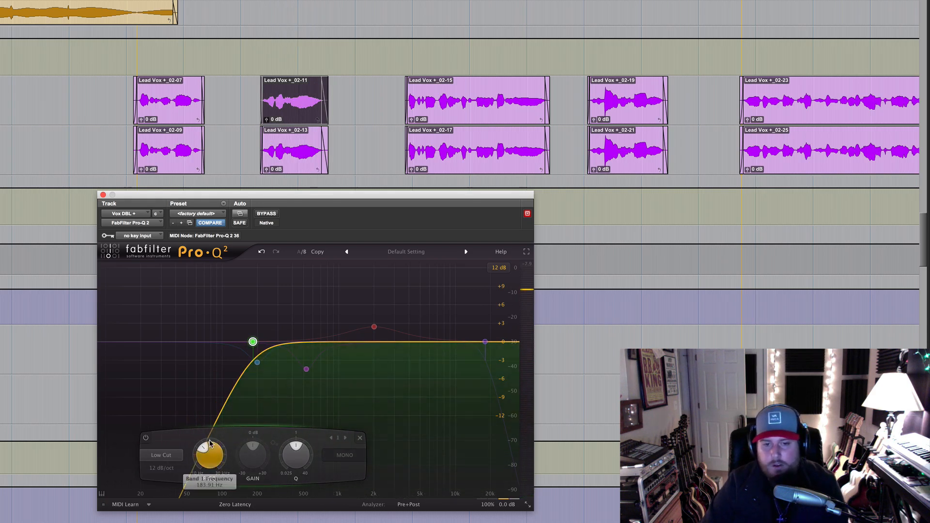
drag(212, 458, 213, 466)
key(space)
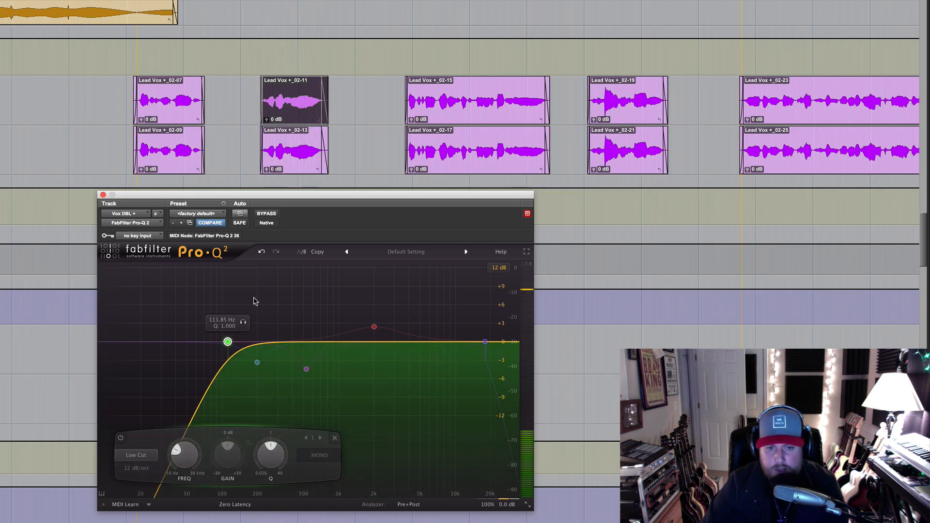
Step: Audition the low cut band in isolation during playback, and switch the band solo off again
click(243, 323)
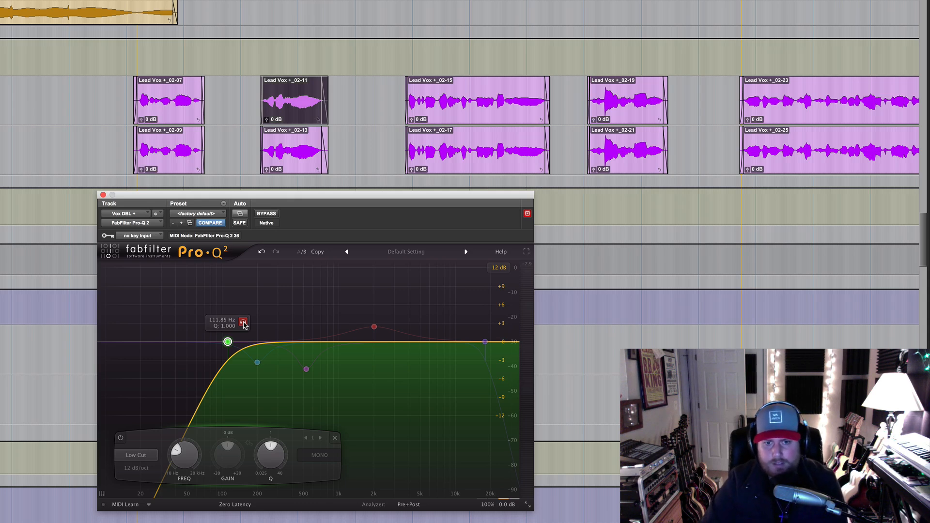
key(space)
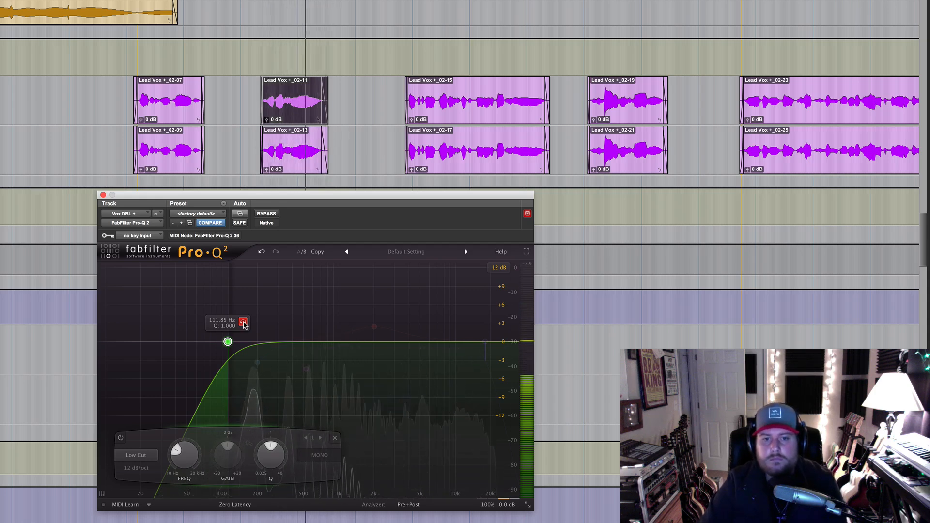
click(243, 323)
key(space)
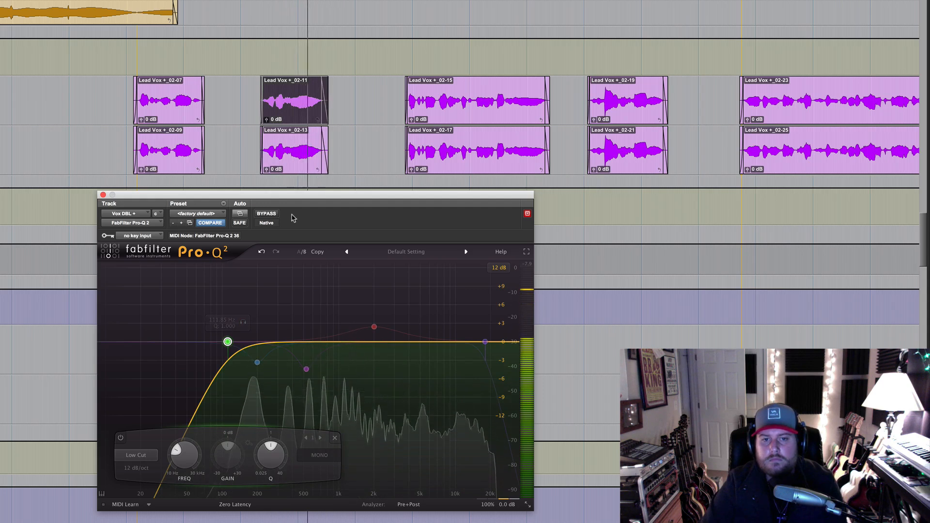
mouse_move(271, 322)
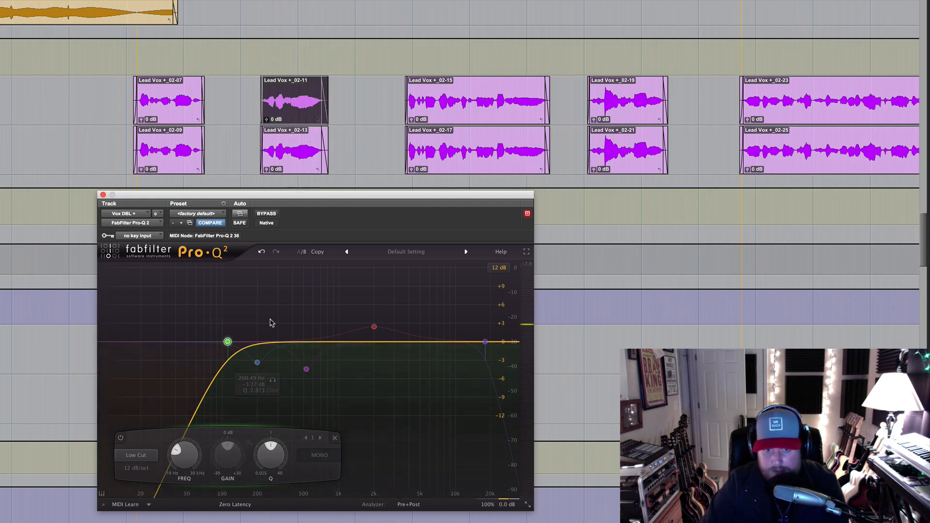
Step: Re-enable the 200 Hz bell band and exaggerate its gain to a boost of about 14 dB during playback
click(257, 362)
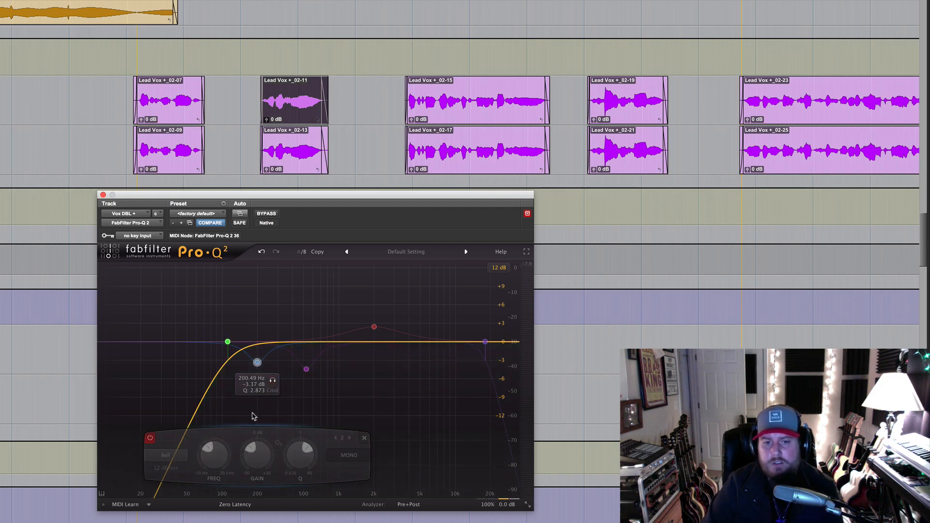
click(150, 438)
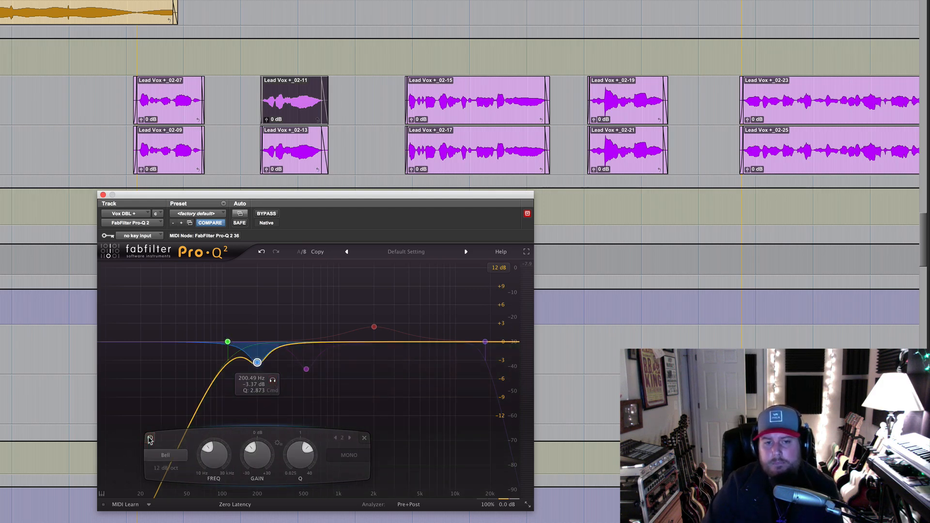
key(space)
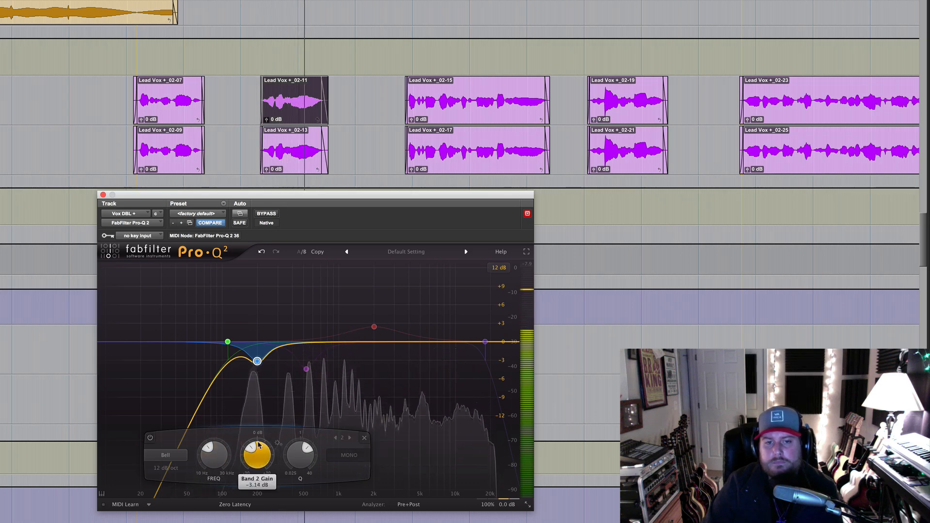
drag(258, 461, 257, 413)
key(space)
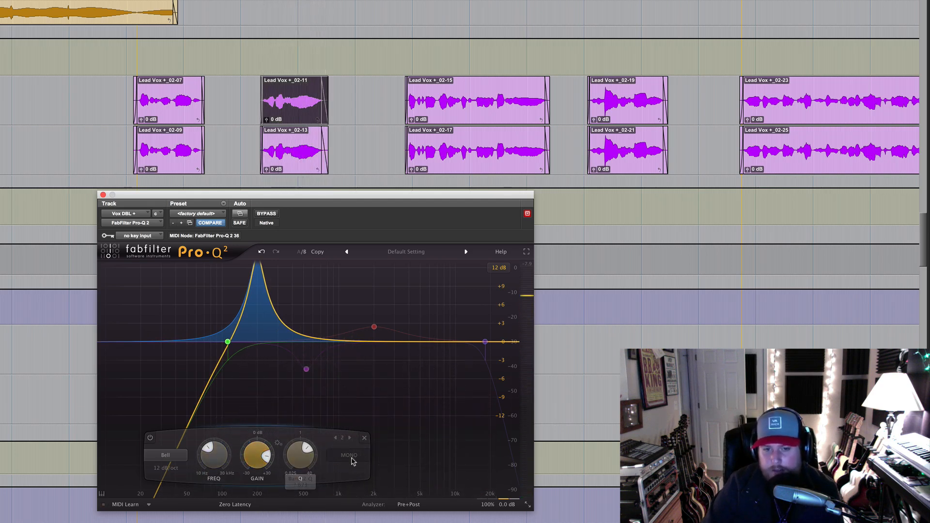
Step: Try different Q and frequency settings on the boosted band, settling on a cut of about 3 dB near 200 Hz
drag(299, 456, 298, 453)
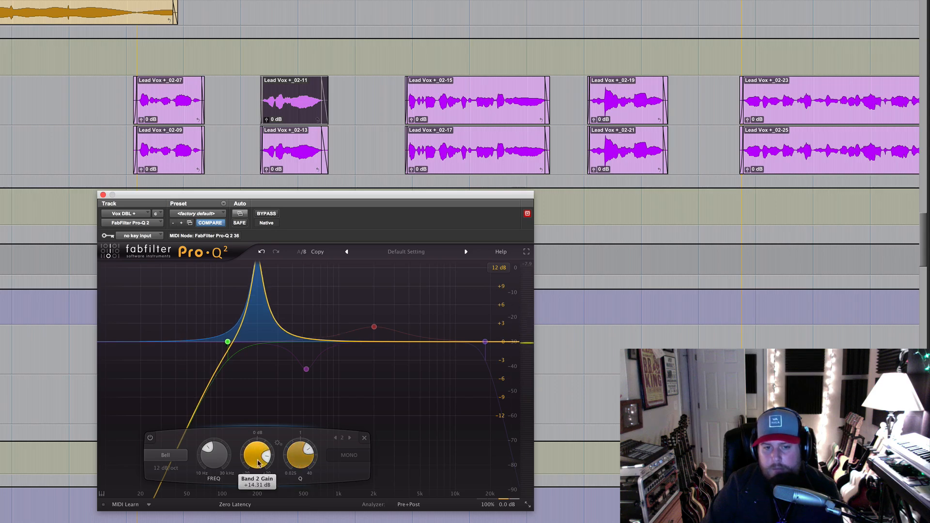
key(space)
drag(214, 456, 257, 512)
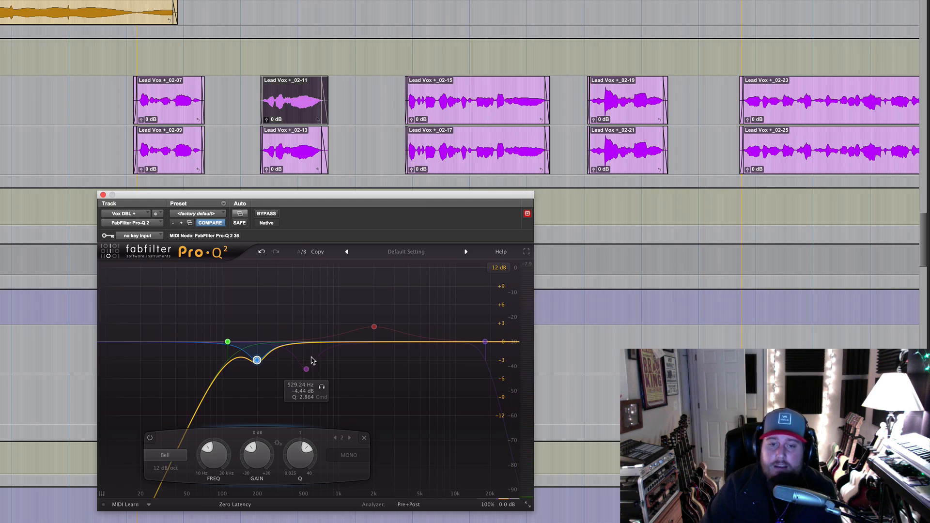
Step: Re-enable the 529 Hz bell band and boost its gain to about 13.5 dB during playback
click(306, 370)
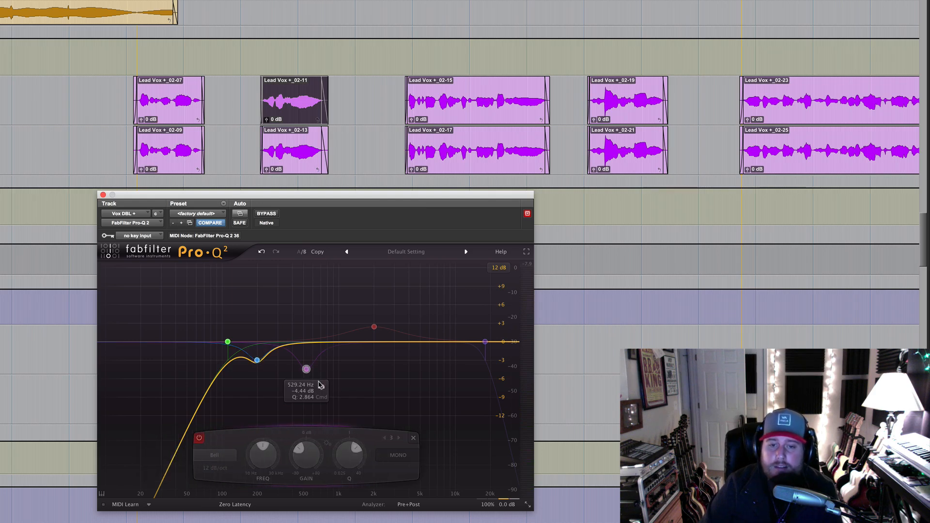
click(198, 438)
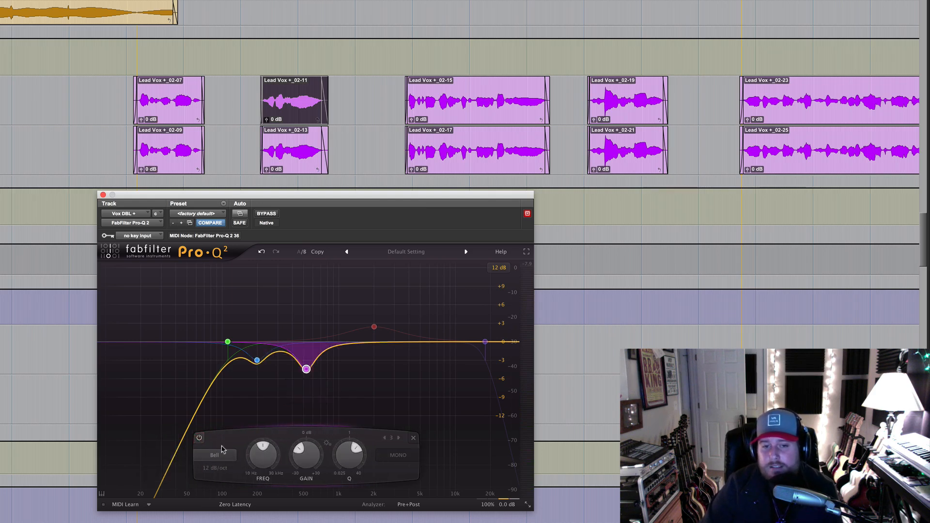
key(space)
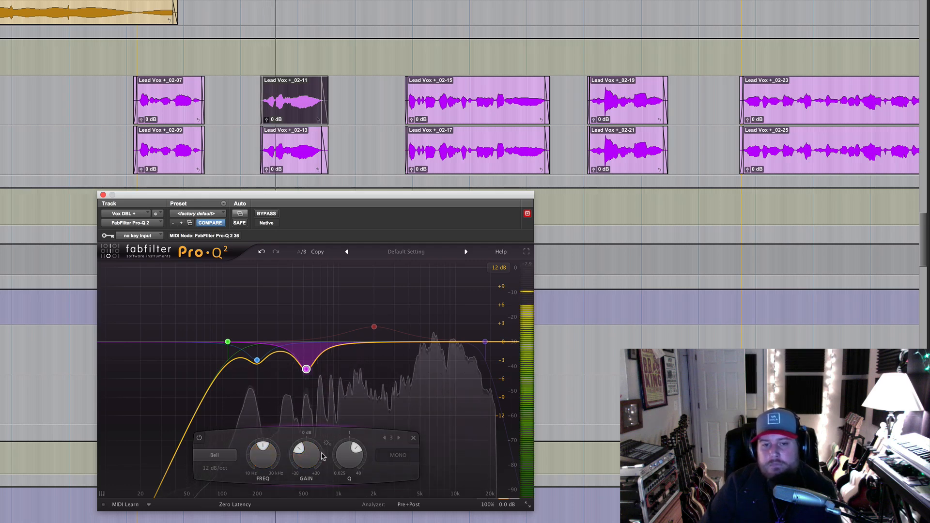
mouse_move(306, 453)
mouse_down()
mouse_move(307, 391)
mouse_move(305, 459)
mouse_move(305, 436)
mouse_up()
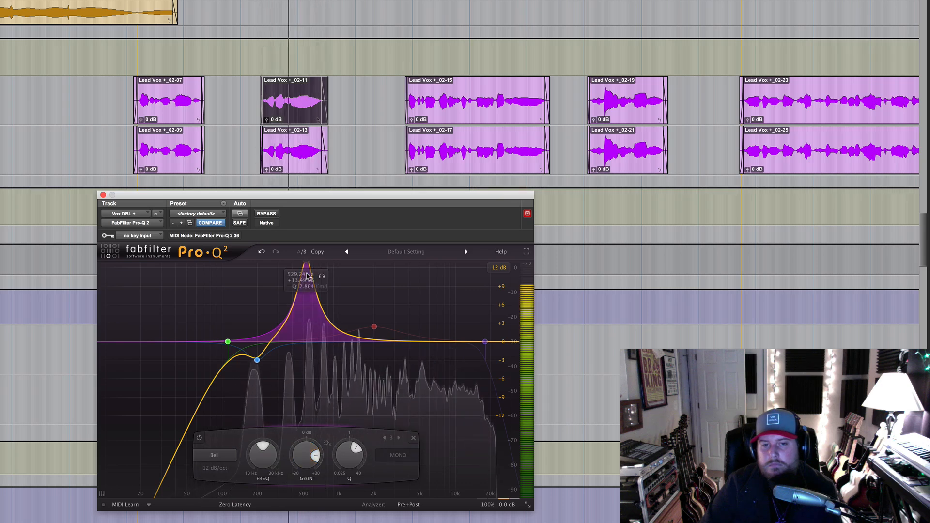
Step: Play the Lead Vox +_02-15 clip and solo the boosted 529 Hz band to hear its range alone
mouse_move(322, 277)
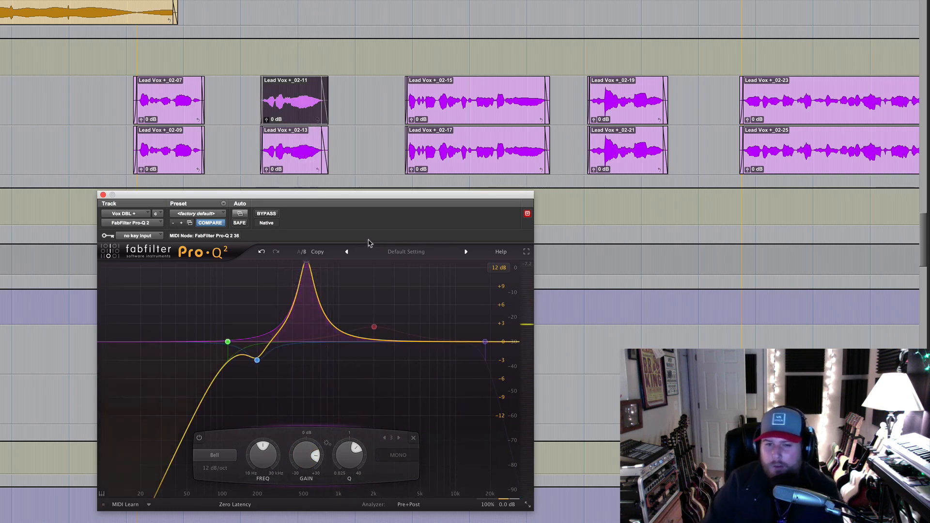
click(478, 113)
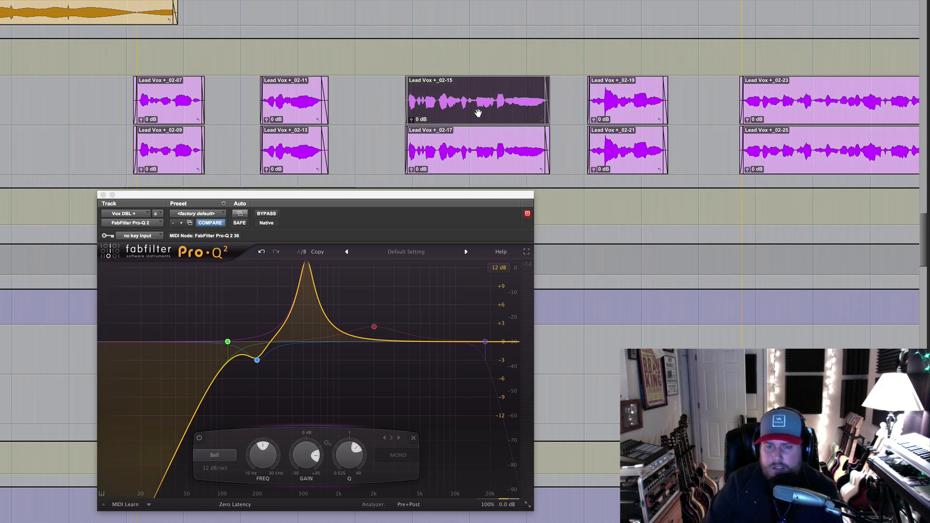
key(space)
mouse_move(305, 292)
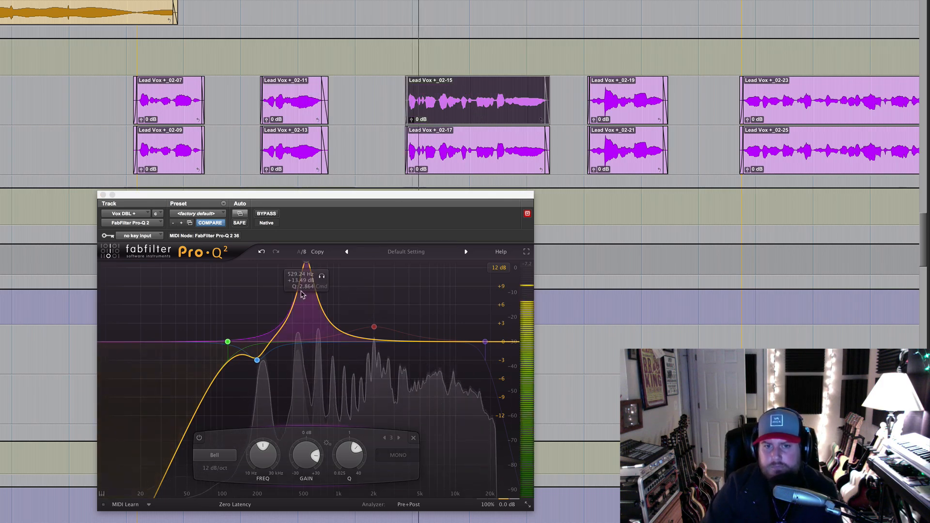
click(323, 278)
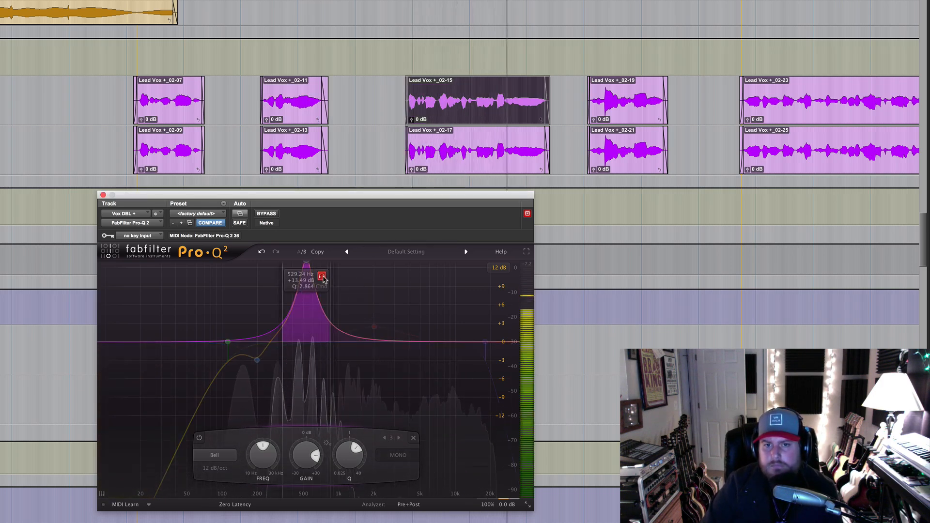
Step: Replay the Lead Vox +_02-15 clip and lower the 529 Hz bell band's gain to a cut of about 3 dB
key(space)
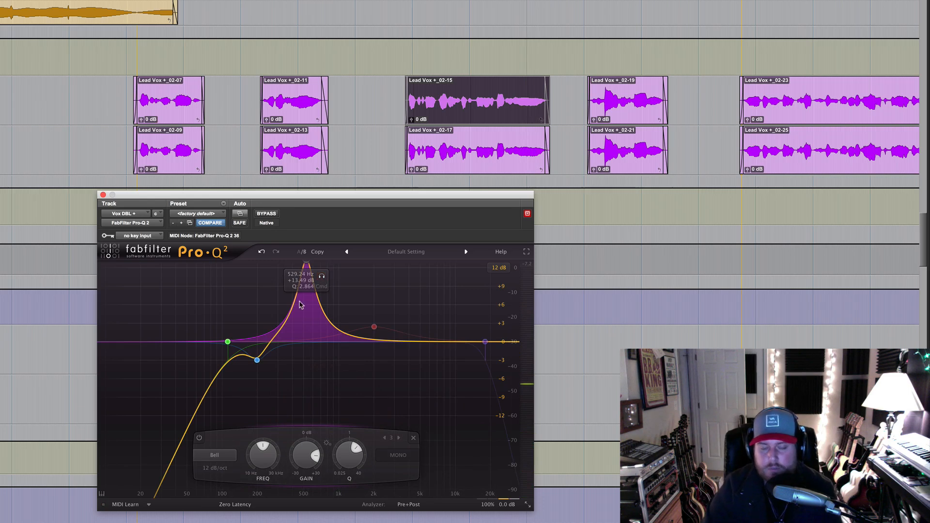
key(space)
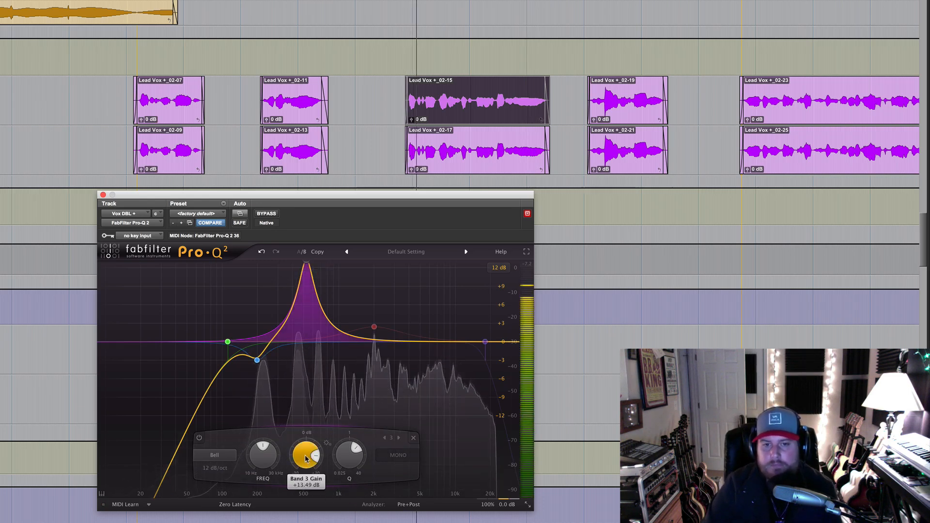
drag(311, 456, 306, 505)
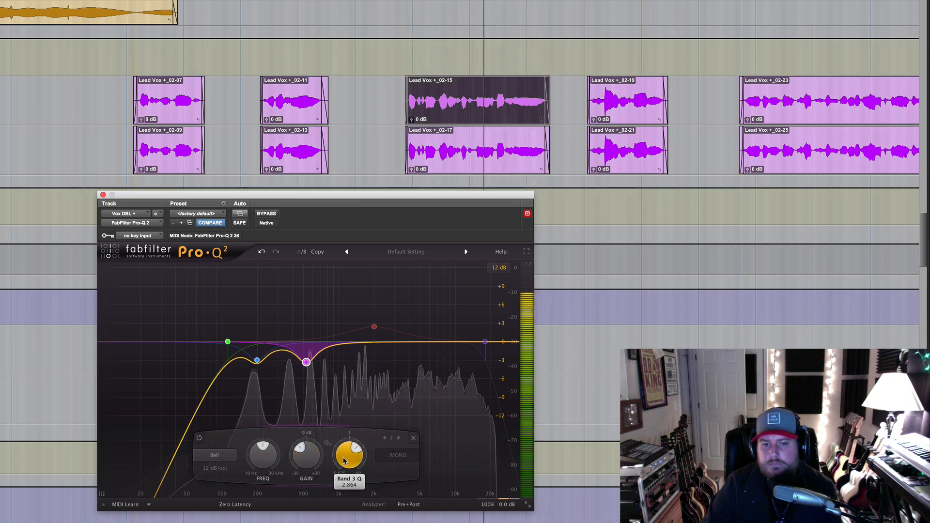
mouse_move(344, 460)
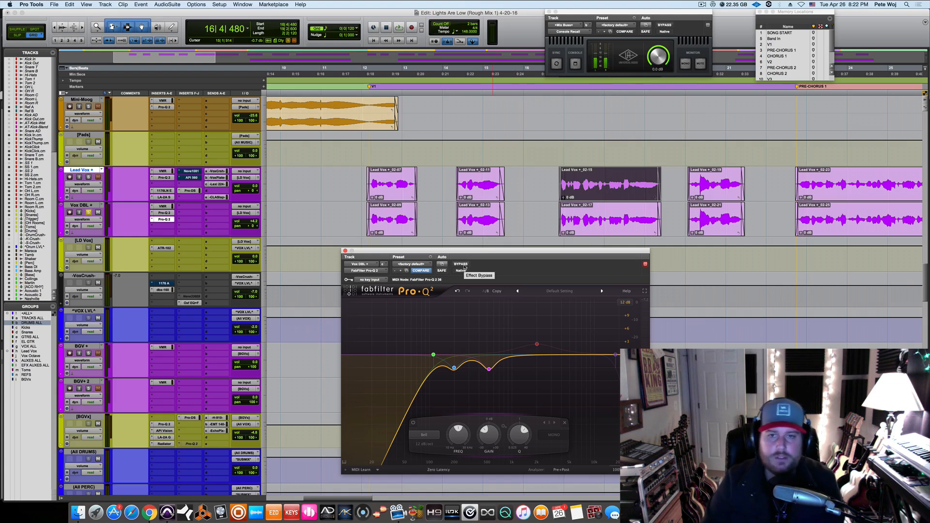
Step: Compare the doubled vocal with the EQ bypassed and active during playback, then stop and shift the plug-in window slightly
key(space)
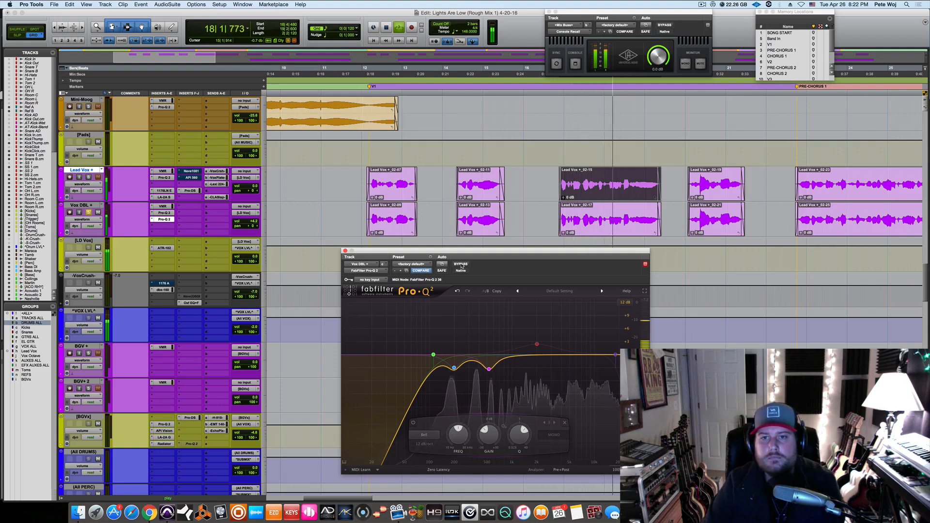
click(461, 264)
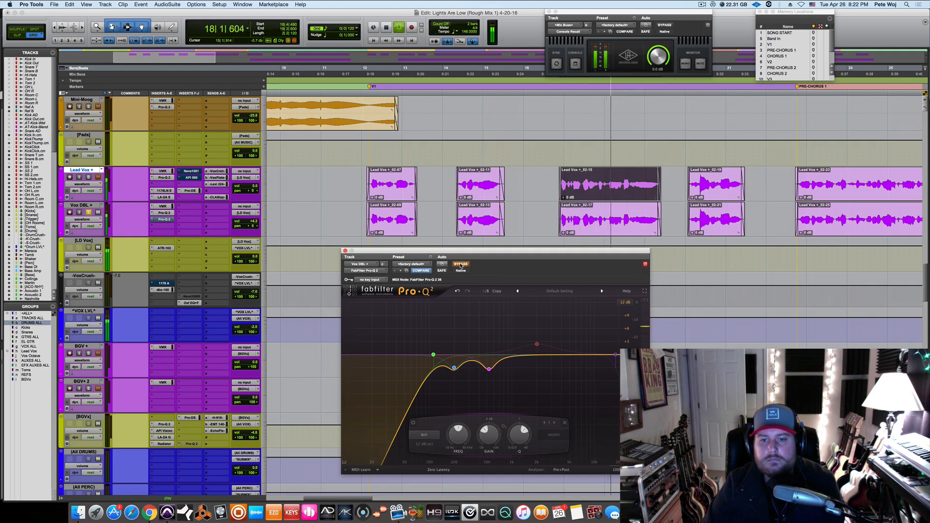
click(460, 264)
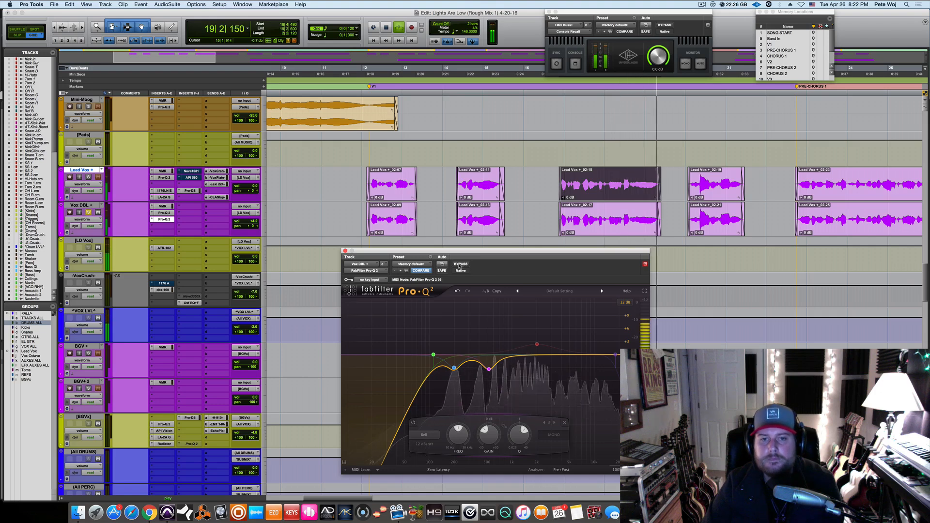
key(space)
drag(466, 250, 447, 248)
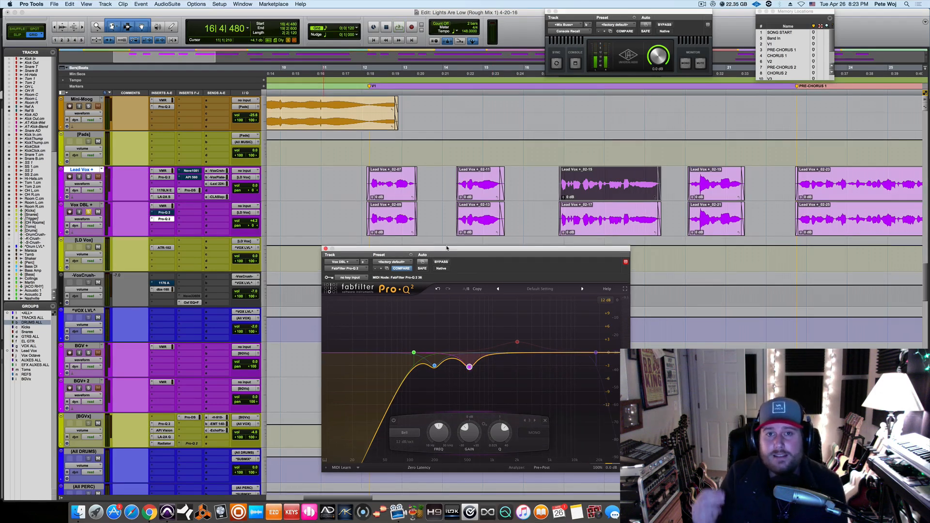